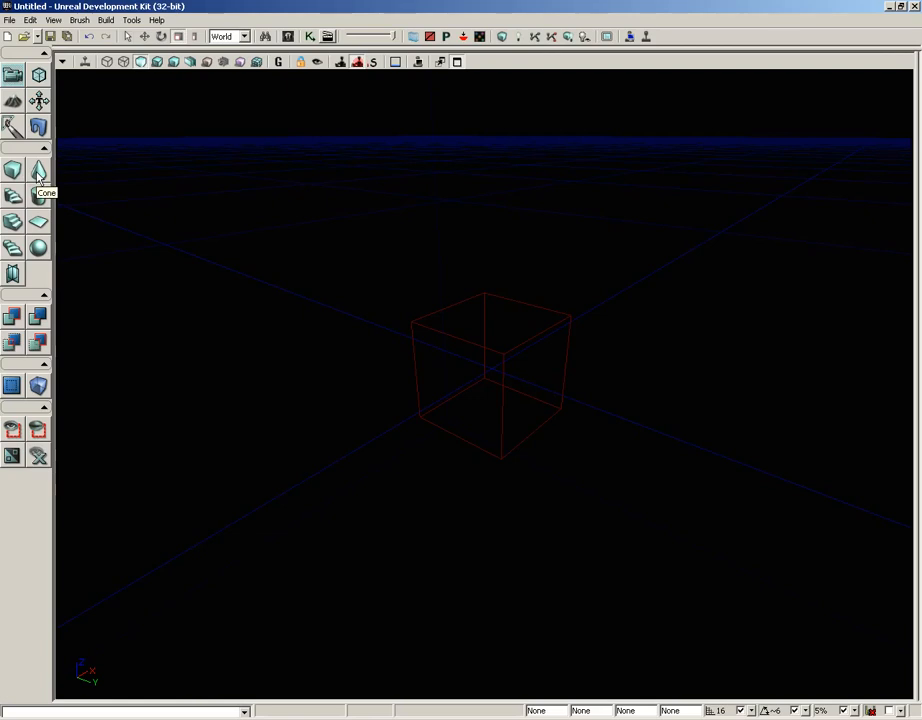
Try the cone, cylinder and curved staircase shapes for the builder brush, finishing back on a cube
{"action": "left_click", "coordinate": [39, 173]}
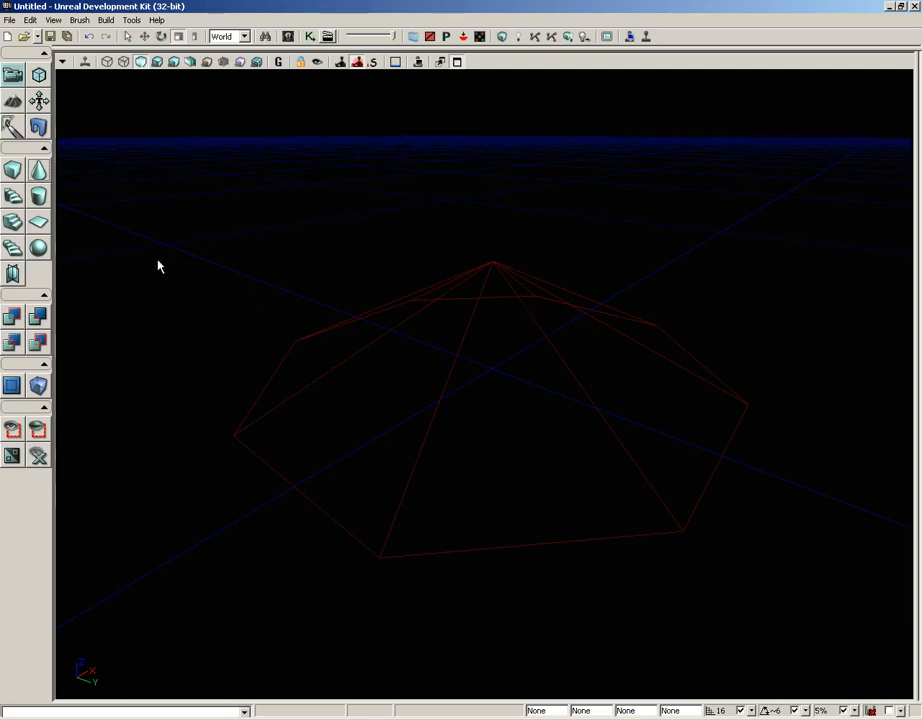
{"action": "left_click", "coordinate": [38, 197]}
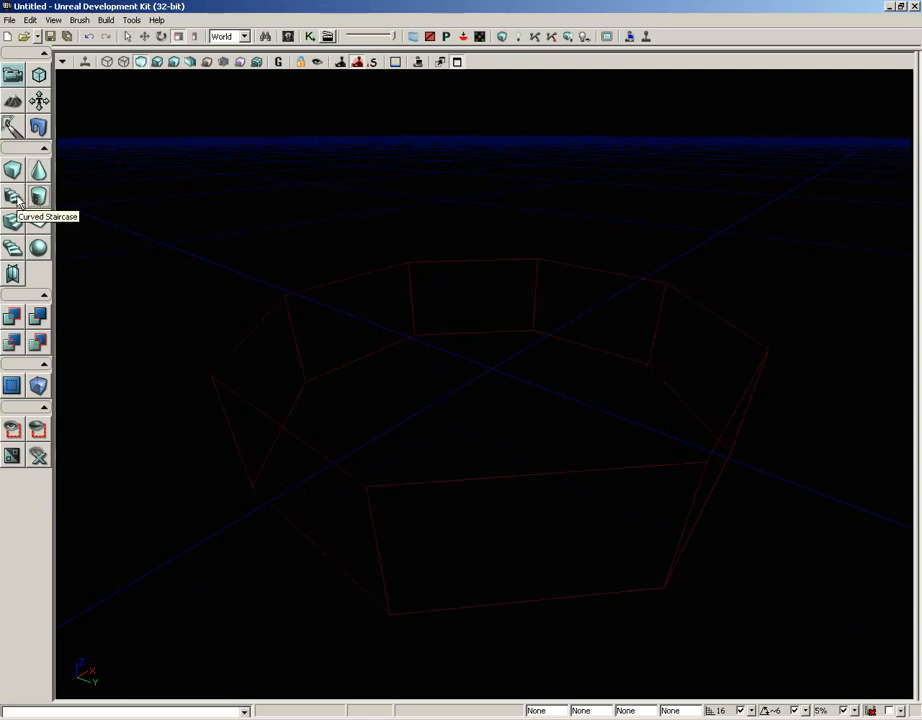
{"action": "left_click", "coordinate": [16, 200]}
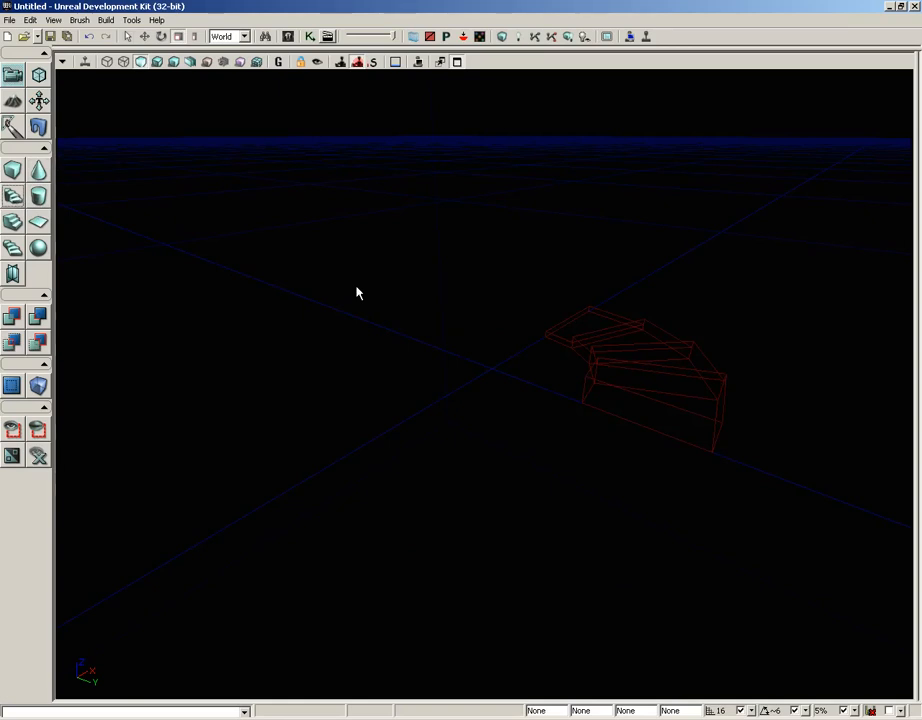
{"action": "left_click", "coordinate": [16, 175]}
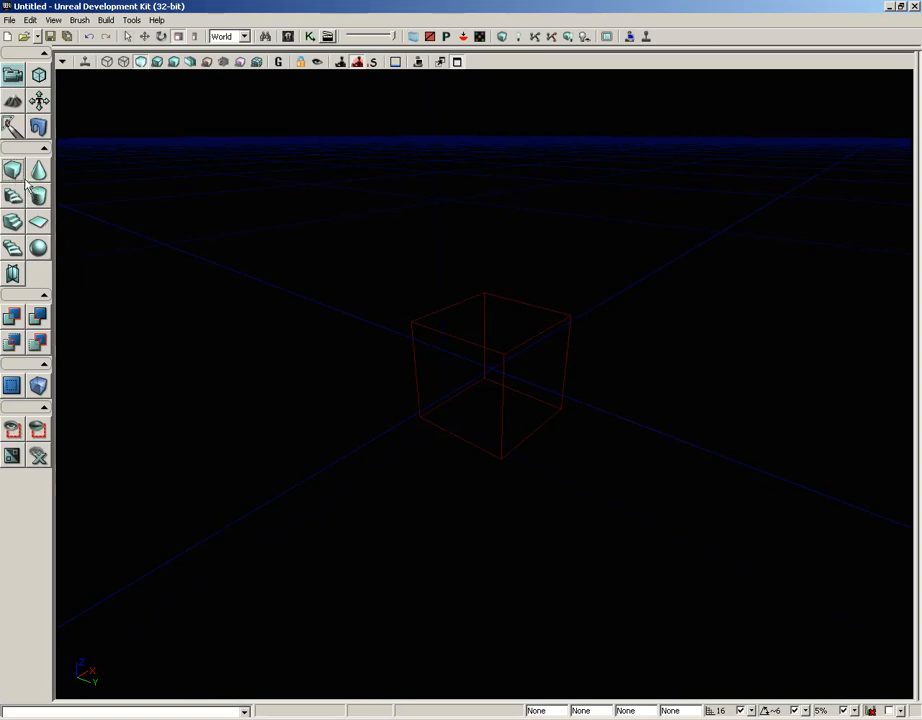
Review the brush builder settings for the cube, including its Hollow option, and for the cylinder, without building either
{"action": "right_click", "coordinate": [14, 172]}
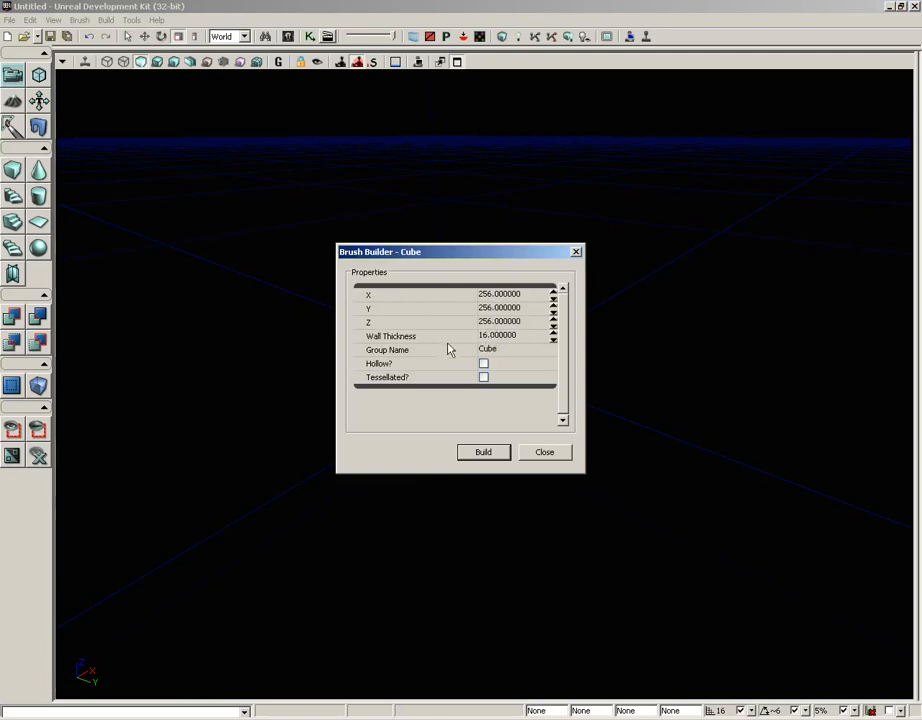
{"action": "left_click", "coordinate": [484, 364]}
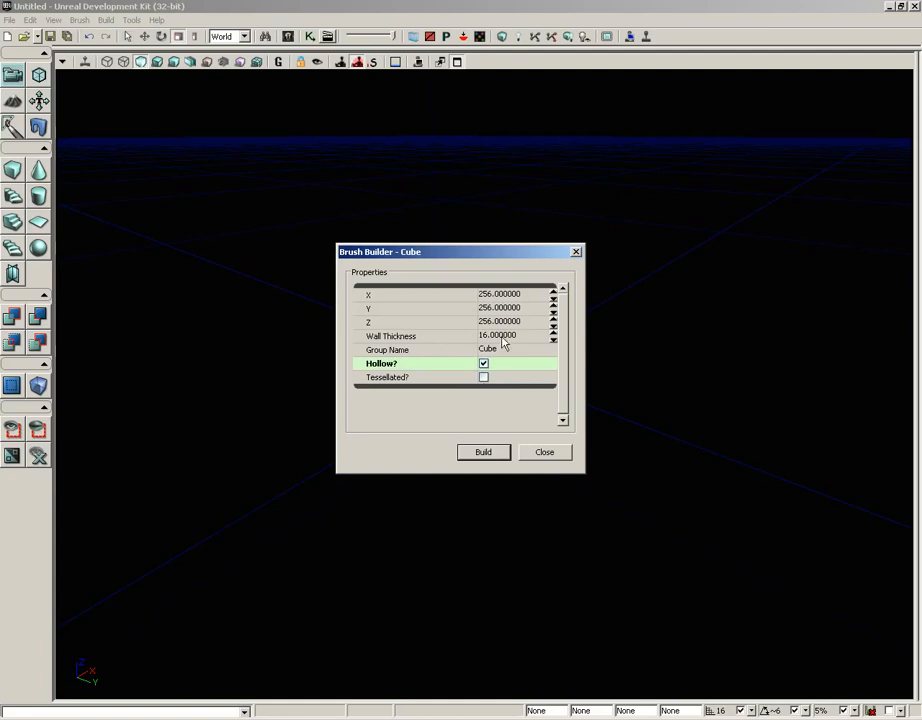
{"action": "left_click", "coordinate": [482, 363]}
{"action": "left_click", "coordinate": [544, 453]}
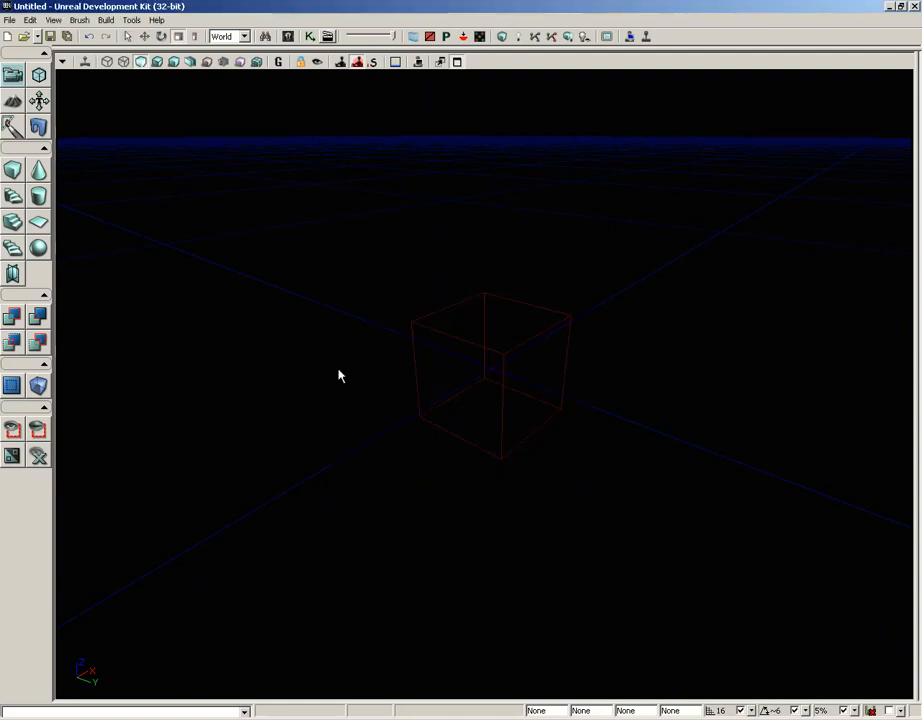
{"action": "right_click", "coordinate": [39, 196]}
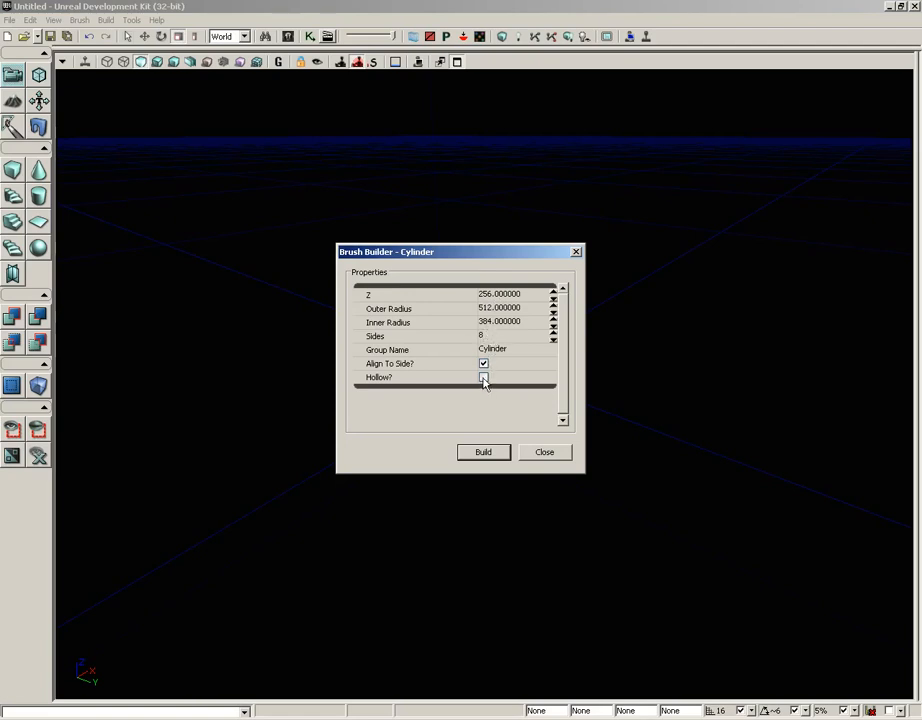
{"action": "left_click", "coordinate": [543, 454]}
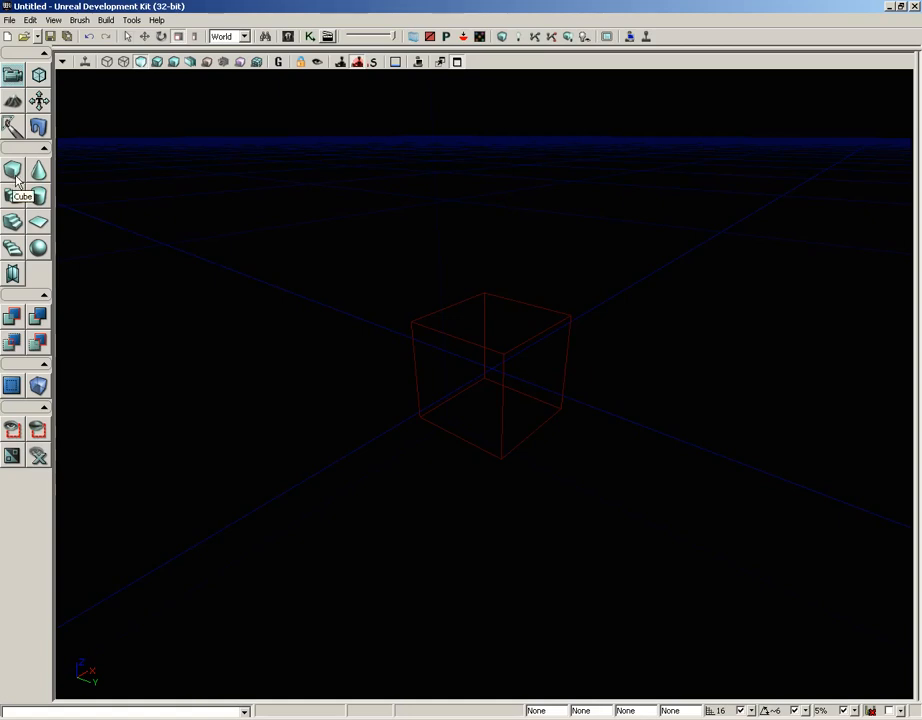
Shape the builder brush as a sphere and rebuild it with a Sphere Extrapolation of 4
{"action": "left_click", "coordinate": [38, 247]}
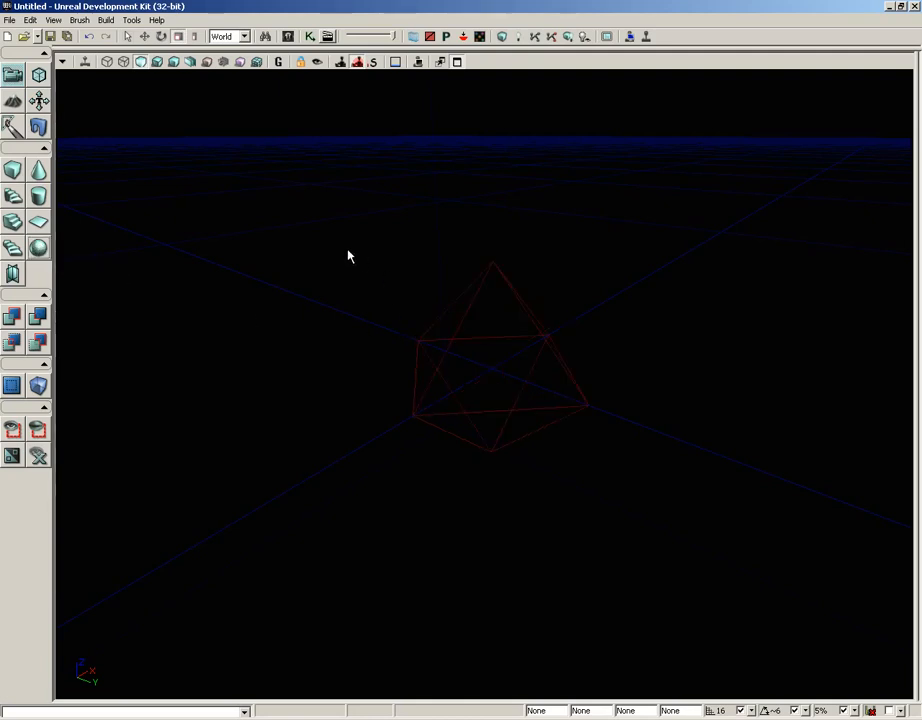
{"action": "left_click", "coordinate": [458, 329]}
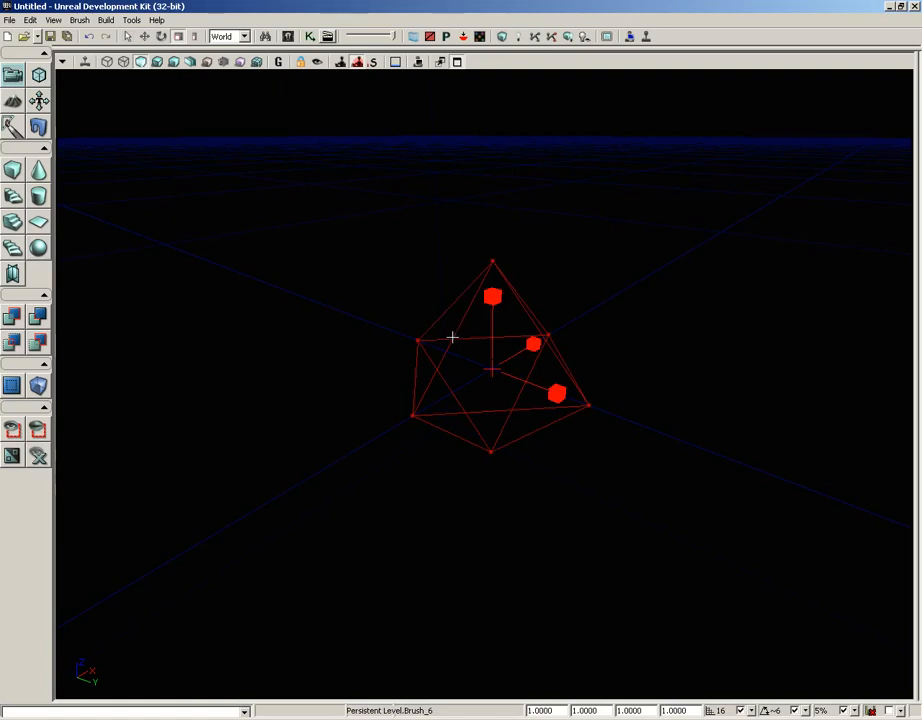
{"action": "mouse_move", "coordinate": [450, 345]}
{"action": "left_mouse_down"}
{"action": "mouse_move", "coordinate": [277, 336]}
{"action": "mouse_move", "coordinate": [191, 284]}
{"action": "mouse_move", "coordinate": [138, 230]}
{"action": "mouse_move", "coordinate": [64, 206]}
{"action": "mouse_move", "coordinate": [62, 262]}
{"action": "left_mouse_up"}
{"action": "right_click", "coordinate": [38, 247]}
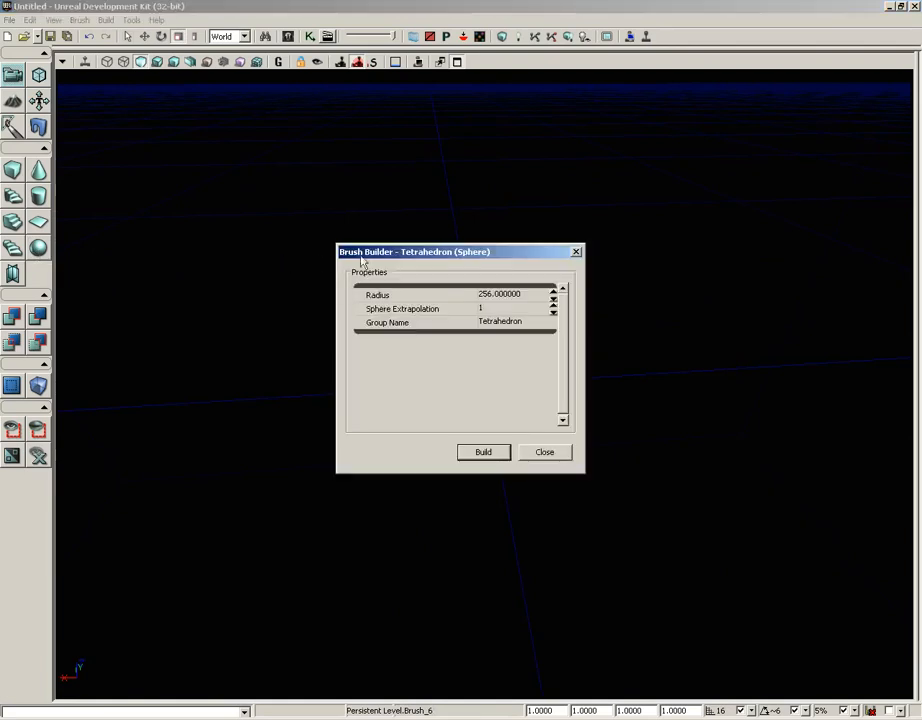
{"action": "left_click", "coordinate": [497, 311]}
{"action": "left_click_drag", "start_coordinate": [484, 254], "coordinate": [703, 260]}
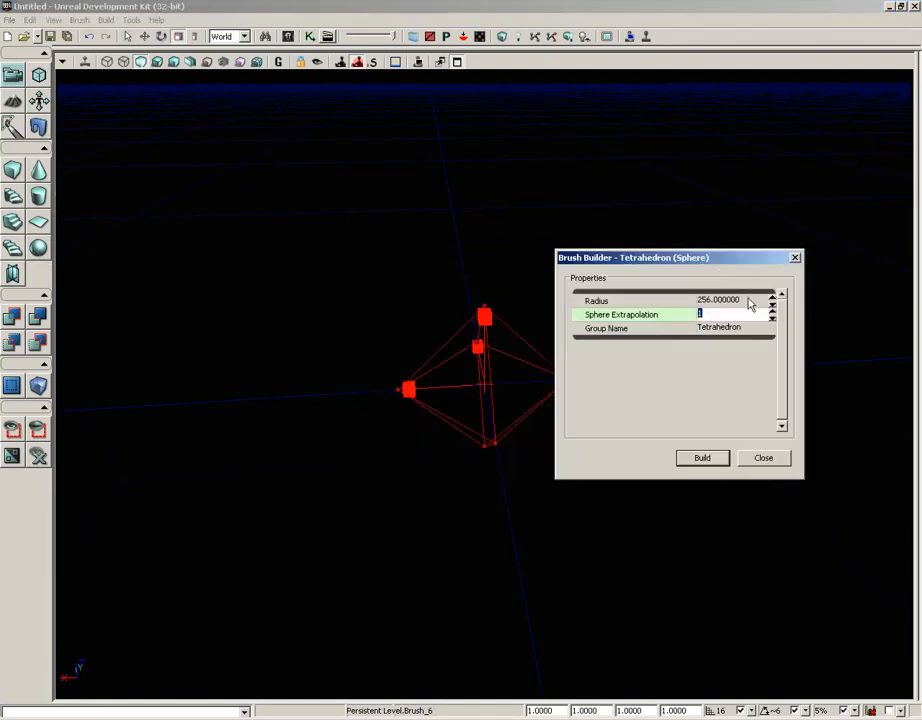
{"action": "type", "text": "4"}
{"action": "left_click", "coordinate": [714, 452]}
{"action": "mouse_move", "coordinate": [308, 405]}
{"action": "left_mouse_down"}
{"action": "mouse_move", "coordinate": [355, 375]}
{"action": "mouse_move", "coordinate": [252, 393]}
{"action": "mouse_move", "coordinate": [230, 422]}
{"action": "mouse_move", "coordinate": [318, 402]}
{"action": "mouse_move", "coordinate": [280, 362]}
{"action": "mouse_move", "coordinate": [220, 352]}
{"action": "mouse_move", "coordinate": [171, 360]}
{"action": "mouse_move", "coordinate": [230, 425]}
{"action": "left_mouse_up"}
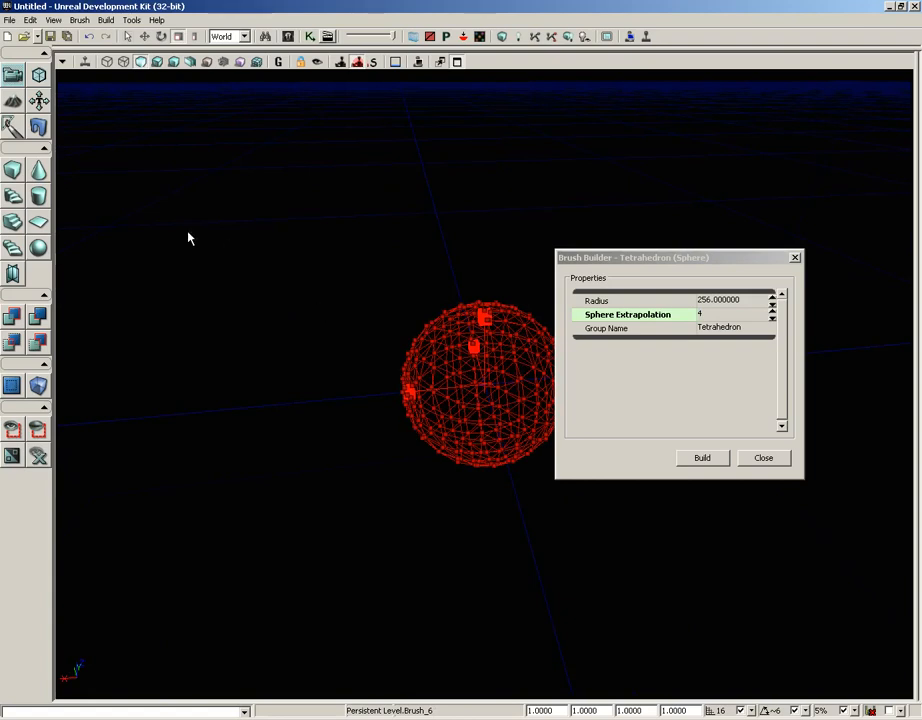
Shape the builder brush as a curved staircase and examine its shape and brush builder settings
{"action": "left_click", "coordinate": [17, 176]}
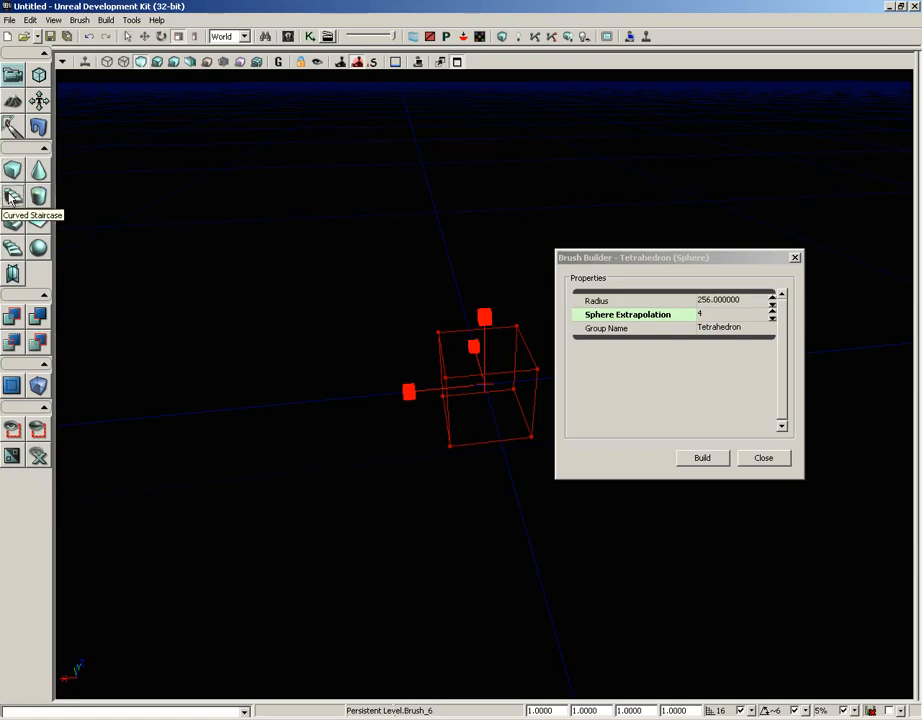
{"action": "left_click", "coordinate": [10, 197]}
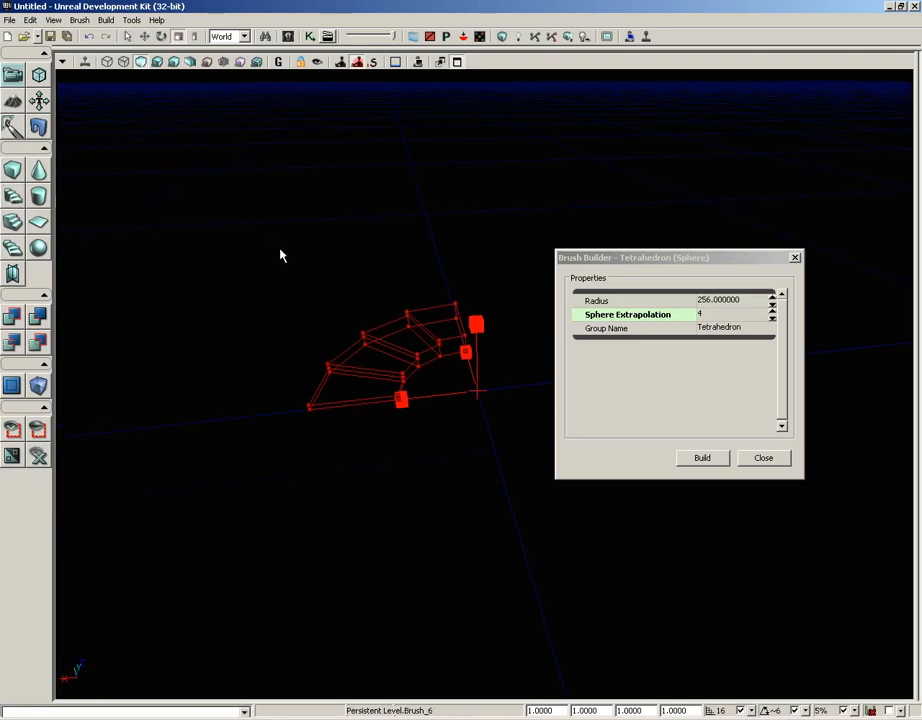
{"action": "mouse_move", "coordinate": [290, 256]}
{"action": "left_mouse_down"}
{"action": "mouse_move", "coordinate": [338, 264]}
{"action": "mouse_move", "coordinate": [297, 209]}
{"action": "left_mouse_up"}
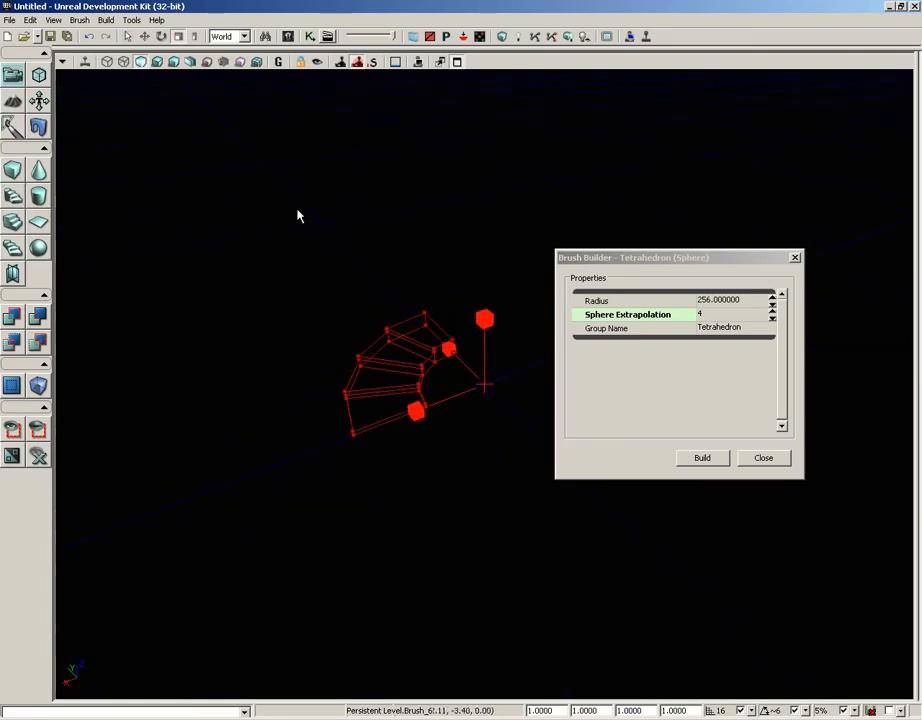
{"action": "right_click", "coordinate": [12, 196]}
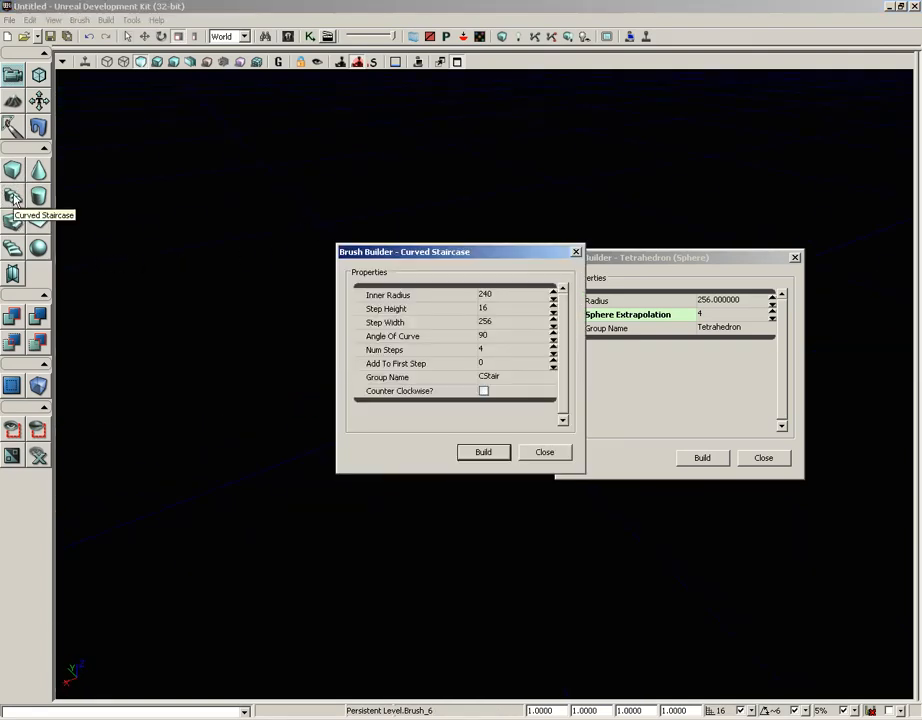
{"action": "left_click", "coordinate": [794, 258]}
{"action": "left_click_drag", "start_coordinate": [527, 251], "coordinate": [801, 247]}
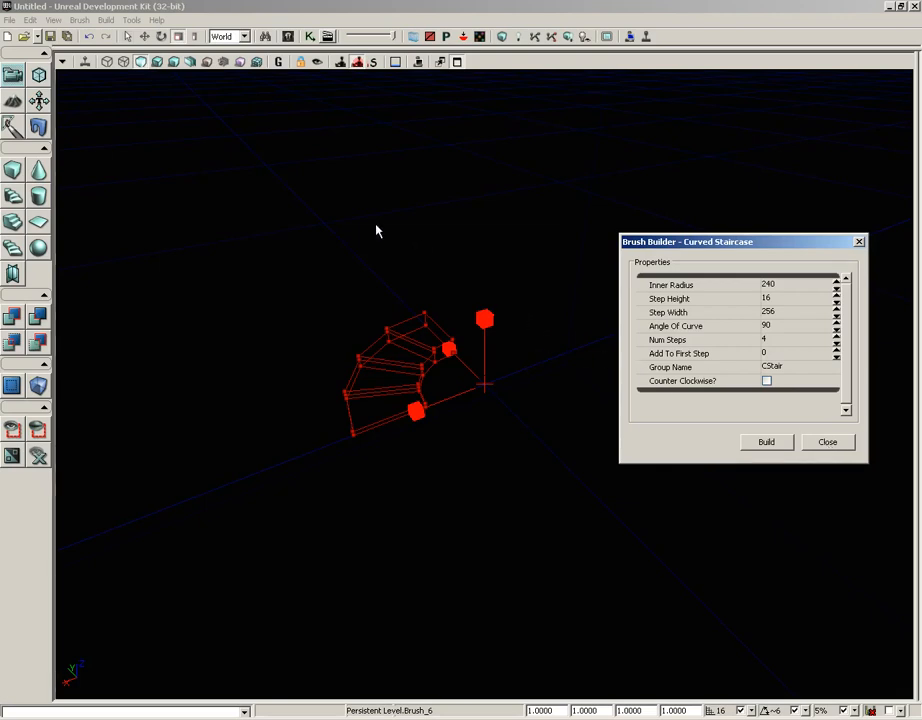
{"action": "mouse_move", "coordinate": [376, 231]}
{"action": "right_mouse_down"}
{"action": "mouse_move", "coordinate": [412, 459]}
{"action": "mouse_move", "coordinate": [597, 589]}
{"action": "mouse_move", "coordinate": [512, 156]}
{"action": "mouse_move", "coordinate": [502, 227]}
{"action": "mouse_move", "coordinate": [440, 144]}
{"action": "mouse_move", "coordinate": [449, 156]}
{"action": "mouse_move", "coordinate": [319, 305]}
{"action": "right_mouse_up"}
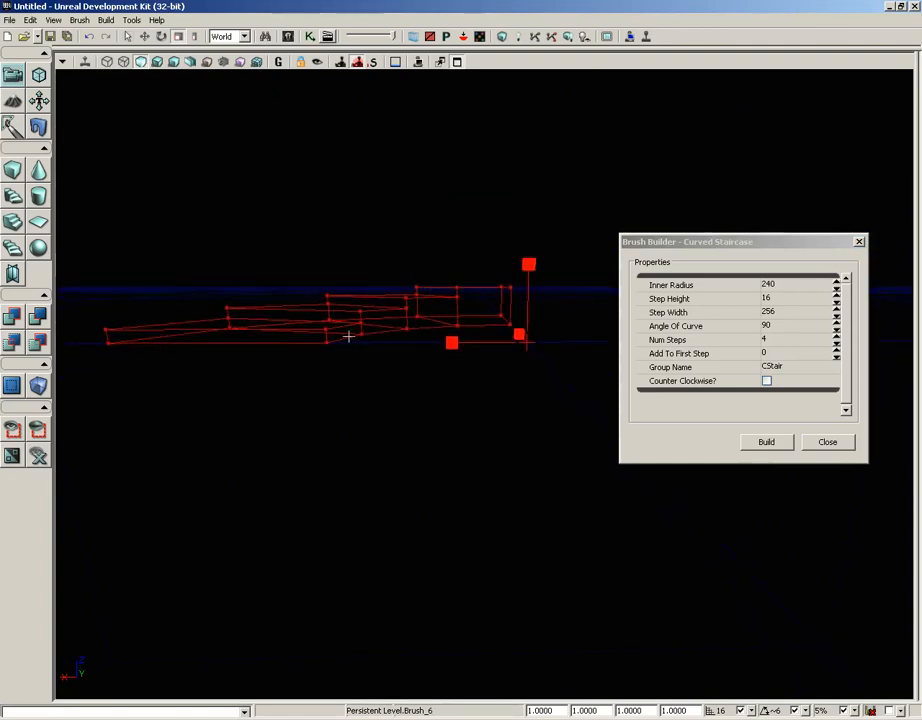
Shape the builder brush as a spiral staircase and examine its shape and brush builder settings
{"action": "left_click", "coordinate": [13, 226]}
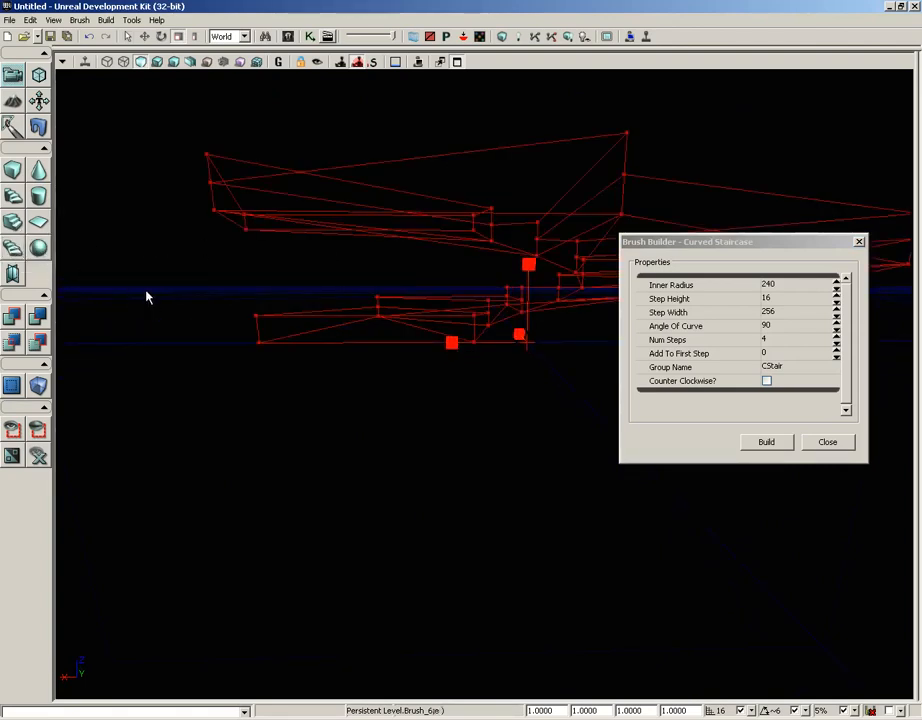
{"action": "mouse_move", "coordinate": [146, 291]}
{"action": "left_mouse_down"}
{"action": "mouse_move", "coordinate": [228, 267]}
{"action": "mouse_move", "coordinate": [213, 248]}
{"action": "mouse_move", "coordinate": [190, 283]}
{"action": "mouse_move", "coordinate": [185, 350]}
{"action": "mouse_move", "coordinate": [202, 245]}
{"action": "left_mouse_up"}
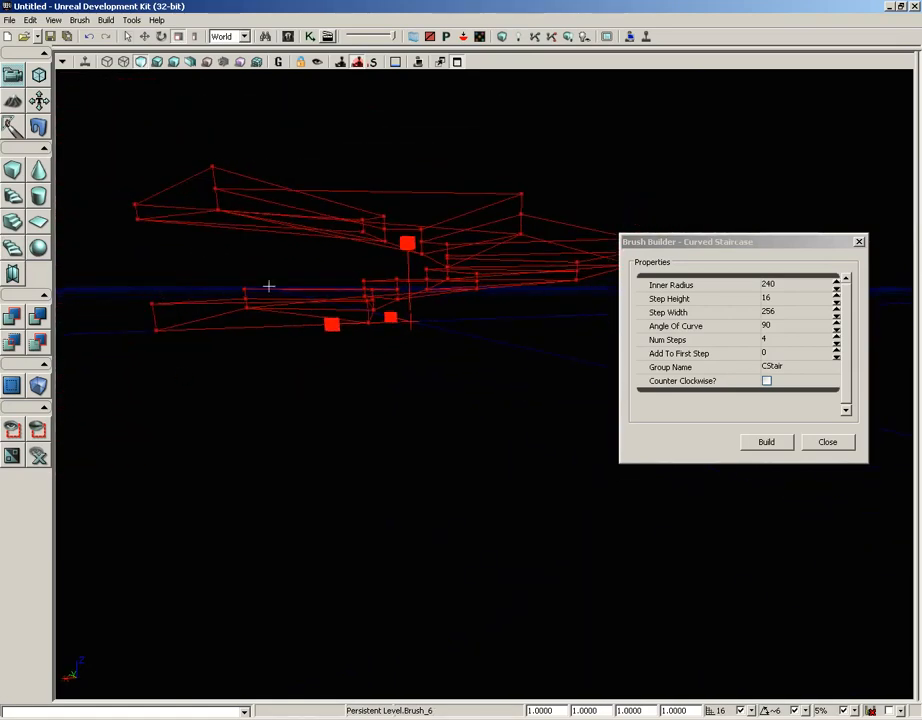
{"action": "left_click", "coordinate": [859, 242]}
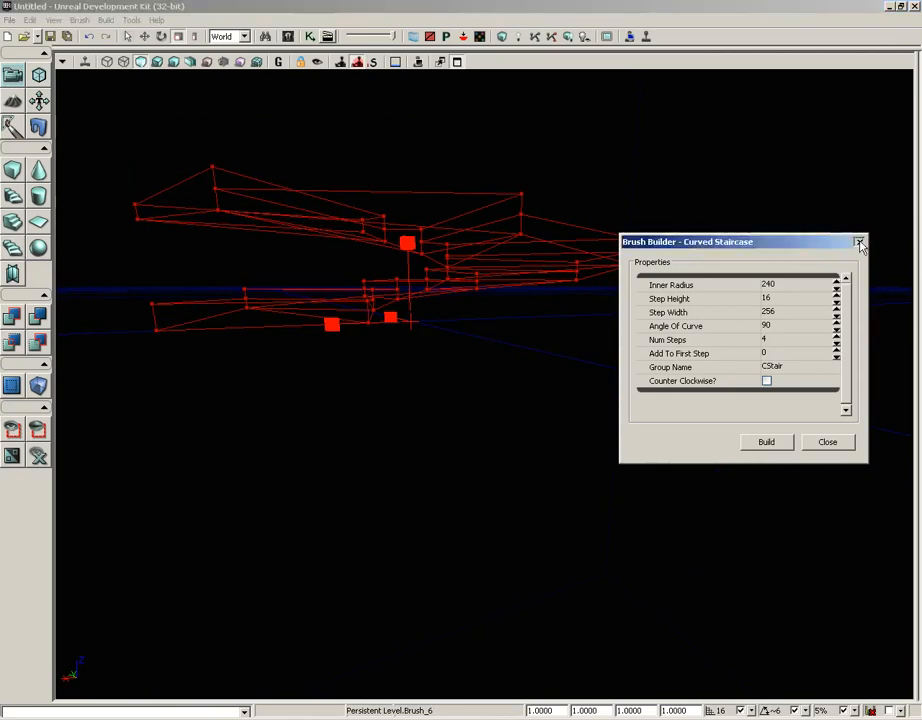
{"action": "right_click", "coordinate": [12, 272]}
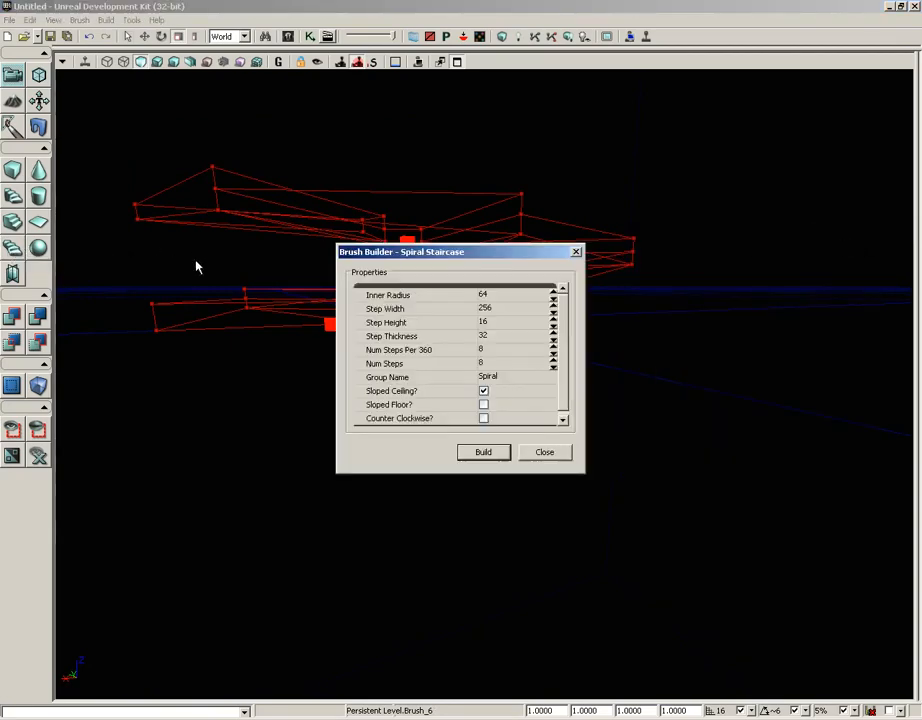
{"action": "left_click_drag", "start_coordinate": [430, 257], "coordinate": [773, 296]}
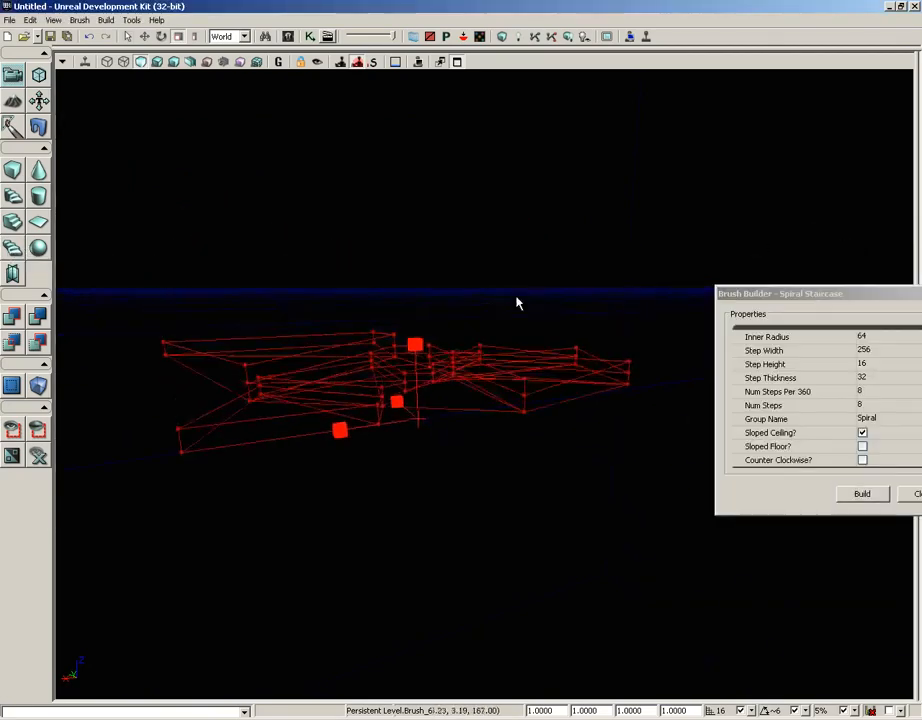
{"action": "middle_click_drag", "start_coordinate": [518, 303], "coordinate": [524, 386]}
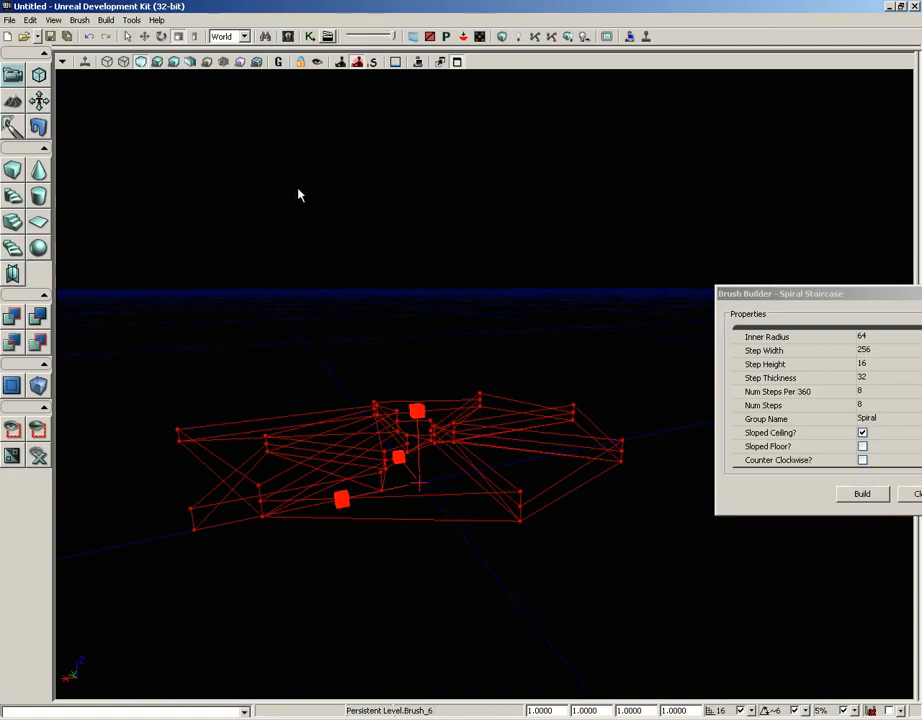
{"action": "left_click_drag", "start_coordinate": [735, 287], "coordinate": [697, 239]}
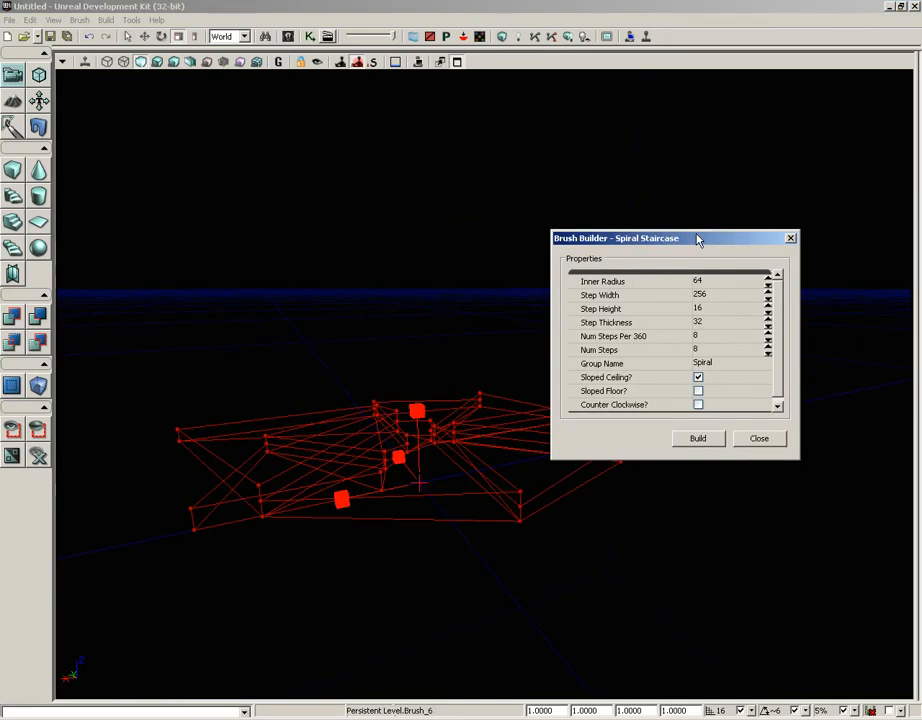
{"action": "left_click", "coordinate": [790, 238]}
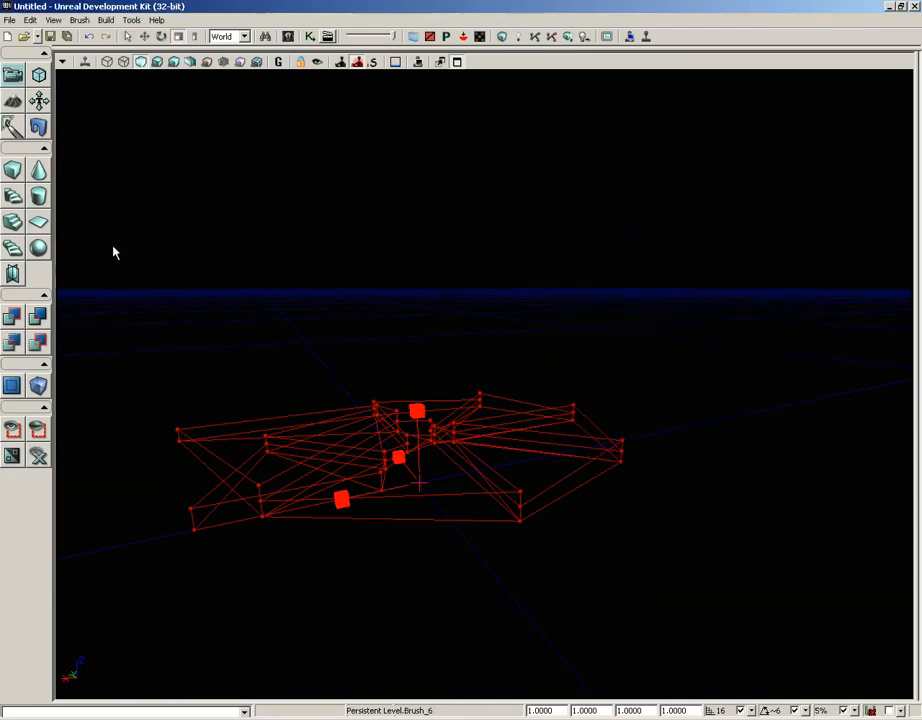
Shape the builder brush as volumetric cards and examine its crossed sheets and brush builder settings
{"action": "right_click", "coordinate": [14, 274]}
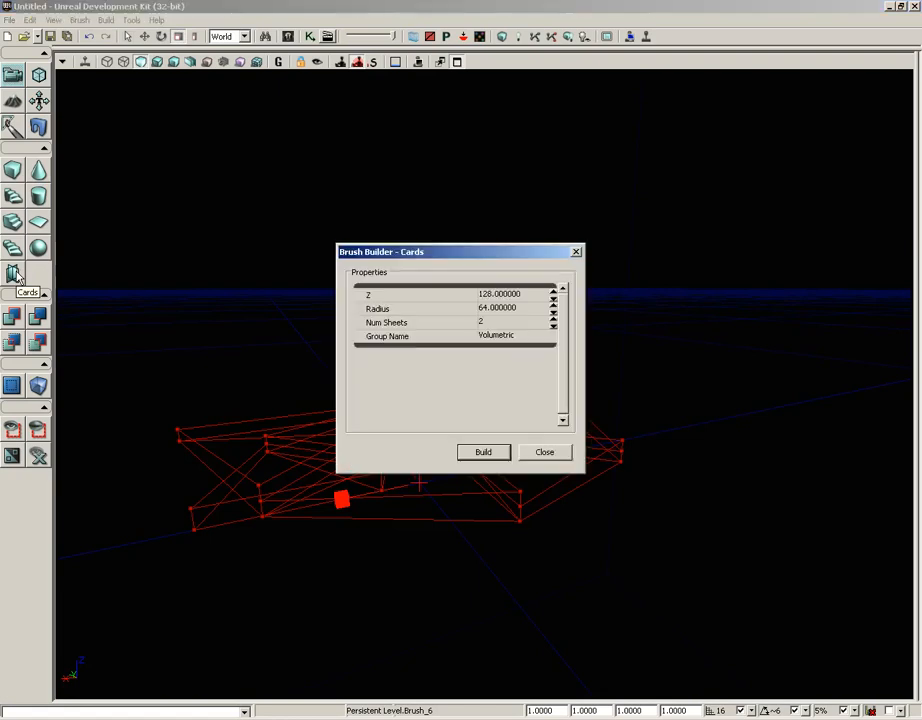
{"action": "left_click_drag", "start_coordinate": [490, 253], "coordinate": [775, 268]}
{"action": "left_click", "coordinate": [14, 274]}
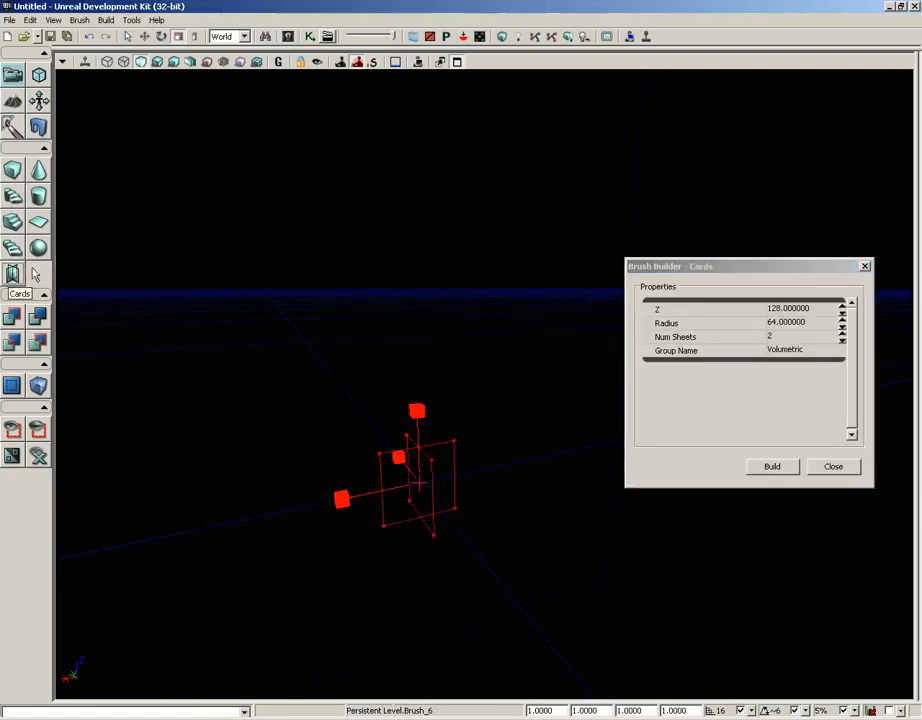
{"action": "mouse_move", "coordinate": [272, 239]}
{"action": "left_mouse_down"}
{"action": "mouse_move", "coordinate": [257, 200]}
{"action": "mouse_move", "coordinate": [195, 245]}
{"action": "mouse_move", "coordinate": [224, 150]}
{"action": "mouse_move", "coordinate": [238, 135]}
{"action": "left_mouse_up"}
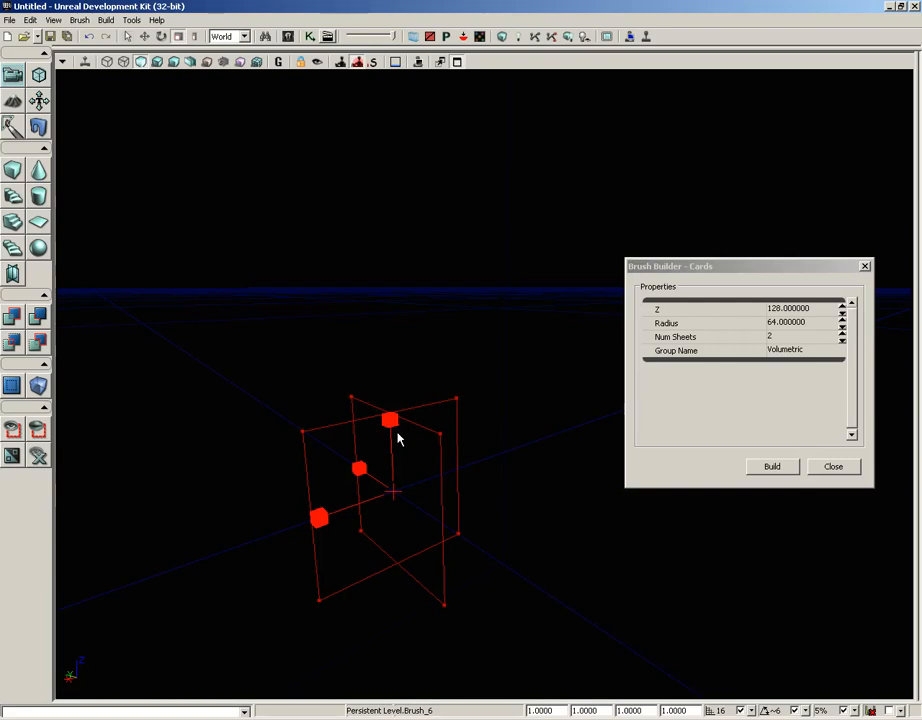
{"action": "left_click", "coordinate": [835, 468]}
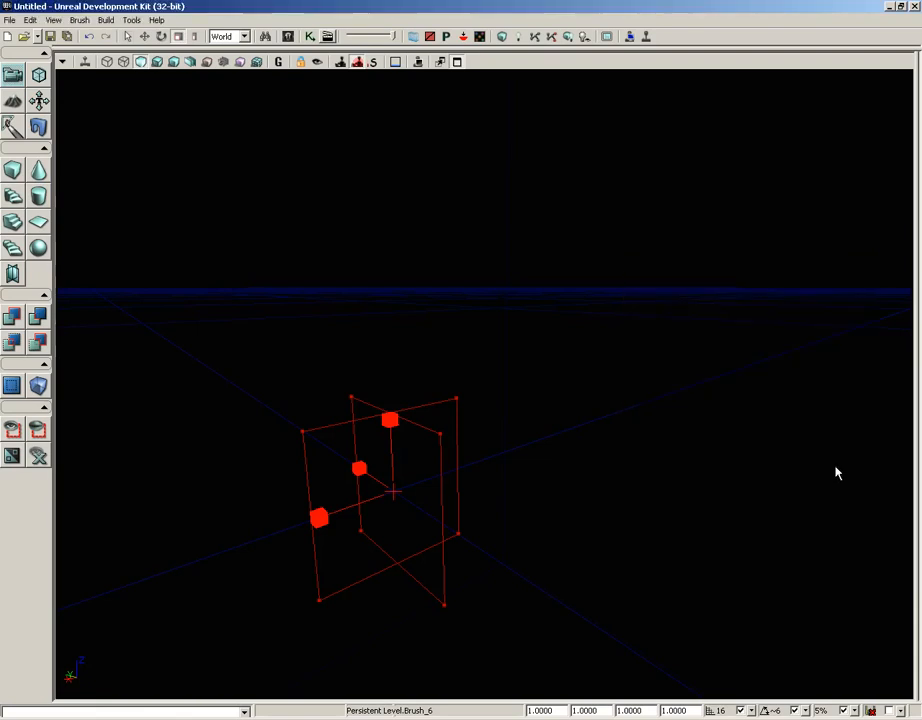
Reset the builder brush to a cube
{"action": "left_click", "coordinate": [14, 175]}
{"action": "mouse_move", "coordinate": [416, 264]}
{"action": "left_mouse_down"}
{"action": "mouse_move", "coordinate": [408, 343]}
{"action": "mouse_move", "coordinate": [438, 261]}
{"action": "mouse_move", "coordinate": [430, 237]}
{"action": "mouse_move", "coordinate": [399, 229]}
{"action": "left_mouse_up"}
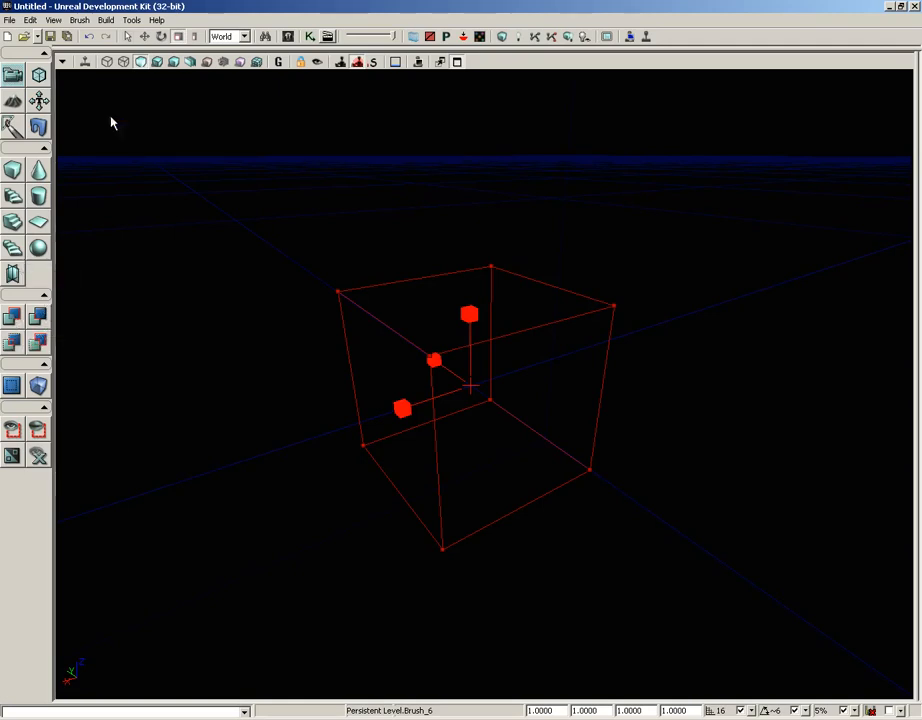
{"action": "left_click", "coordinate": [79, 20]}
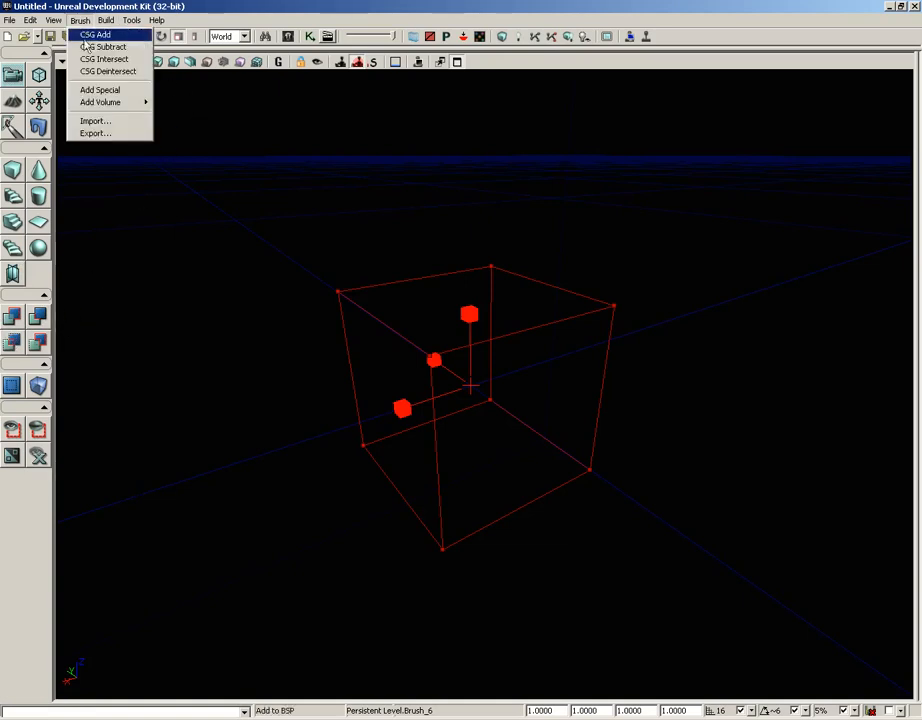
{"action": "mouse_move", "coordinate": [170, 24]}
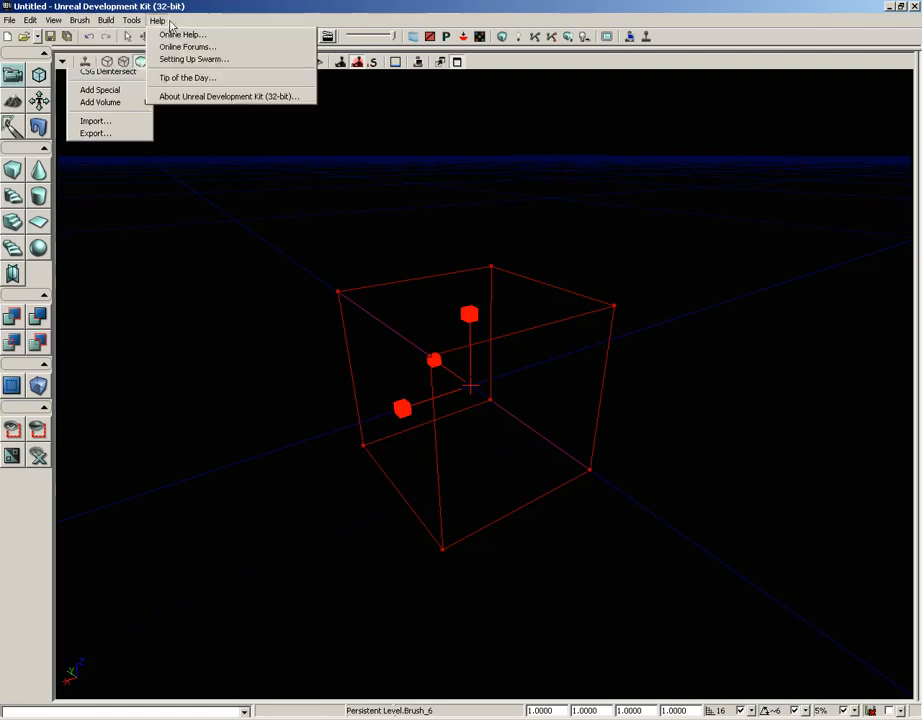
{"action": "left_click", "coordinate": [207, 5]}
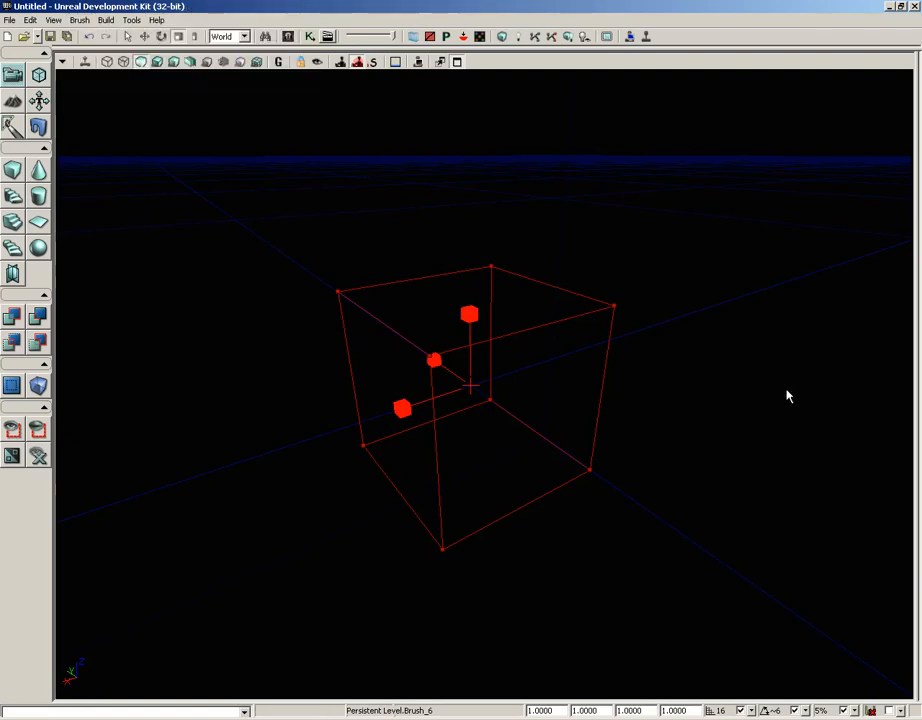